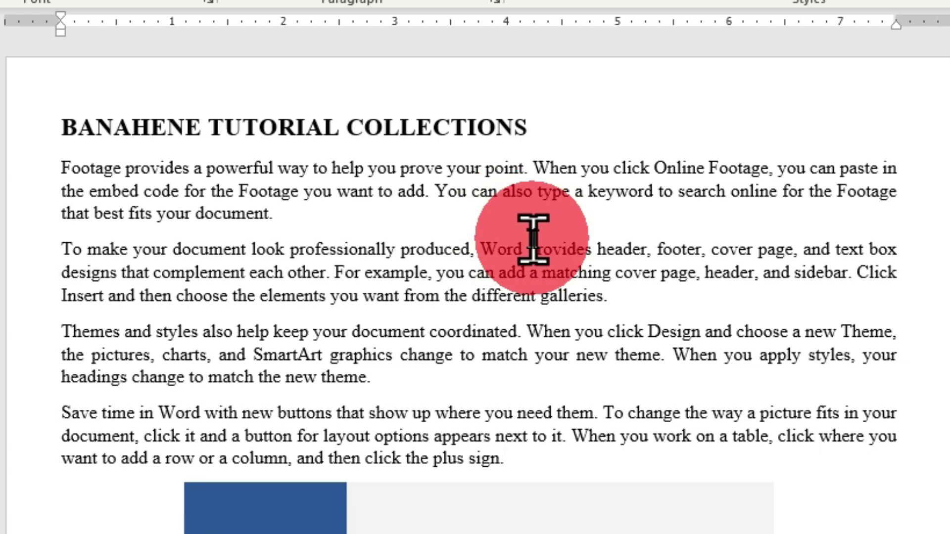
Move the opening "Footage" to the end of the "Themes and styles" paragraph and "Online" to the end of the "To make your document" paragraph.
double_click(94, 166)
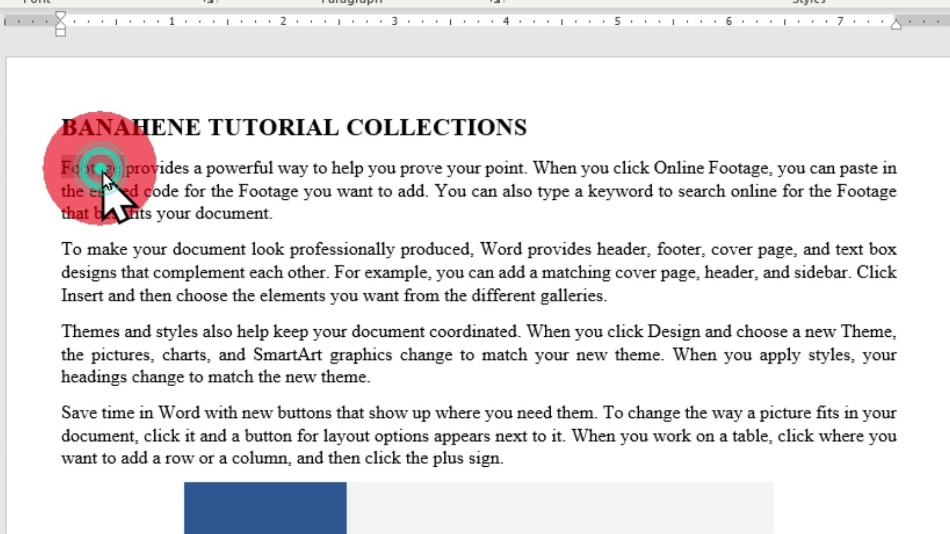
mouse_move(103, 171)
left_mouse_down()
mouse_move(152, 207)
mouse_move(187, 268)
mouse_move(268, 335)
mouse_move(328, 346)
mouse_move(415, 431)
mouse_move(547, 463)
mouse_move(526, 471)
mouse_move(538, 383)
mouse_move(540, 396)
left_mouse_up()
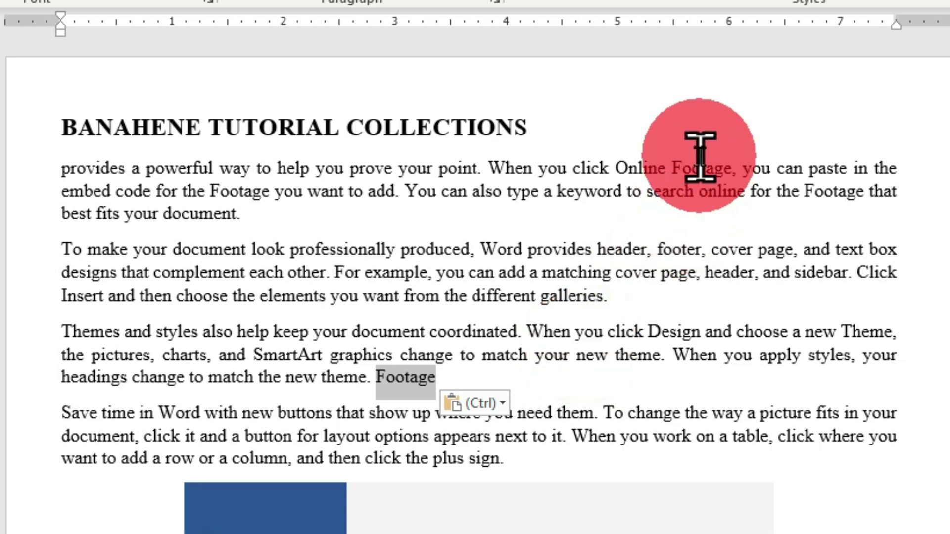
double_click(655, 160)
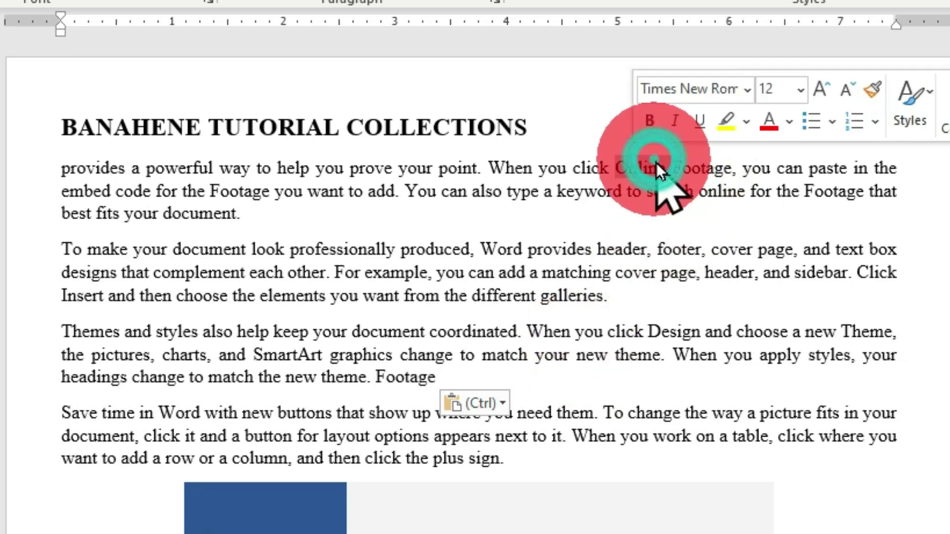
left_click_drag(648, 165, 639, 295)
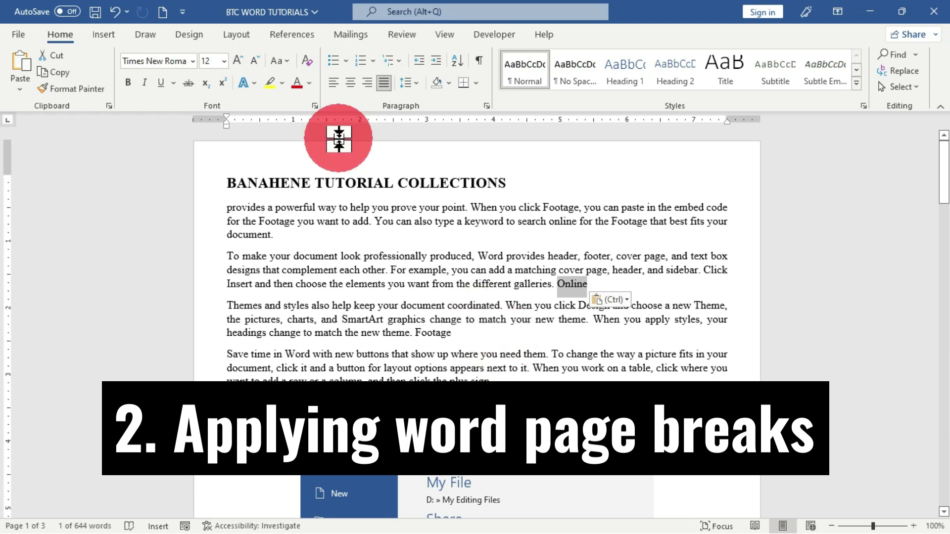
Insert a page break before the "Save time in Word" paragraph, check both pages, and undo the break.
left_click(243, 40)
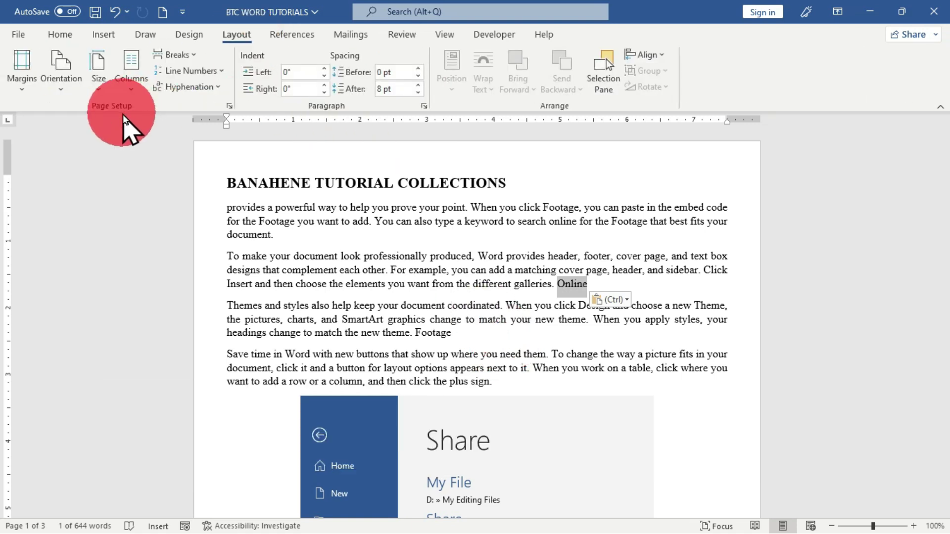
left_click(194, 60)
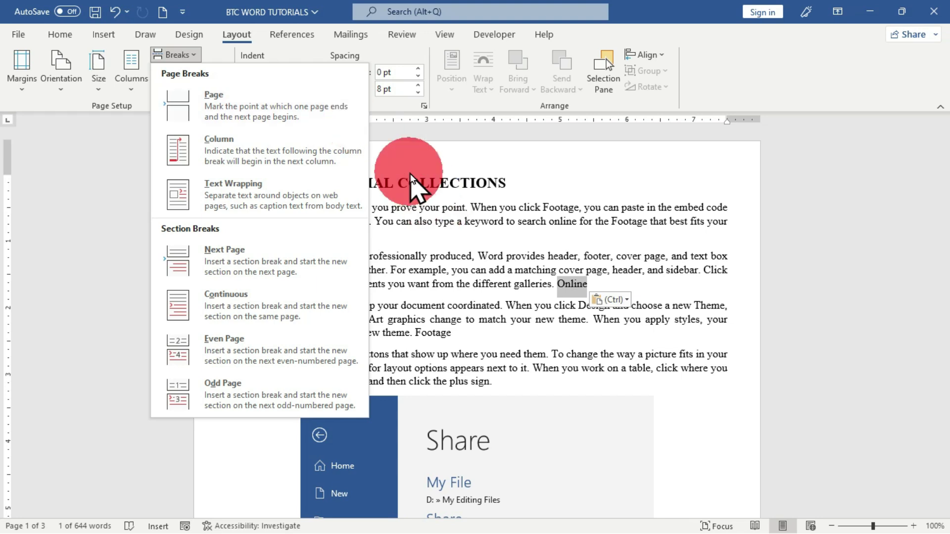
left_click(465, 262)
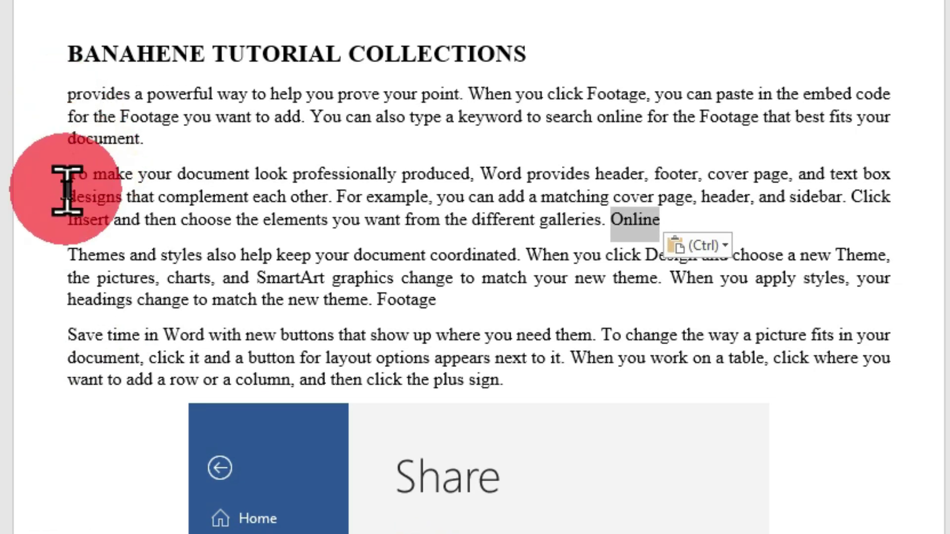
left_click(70, 330)
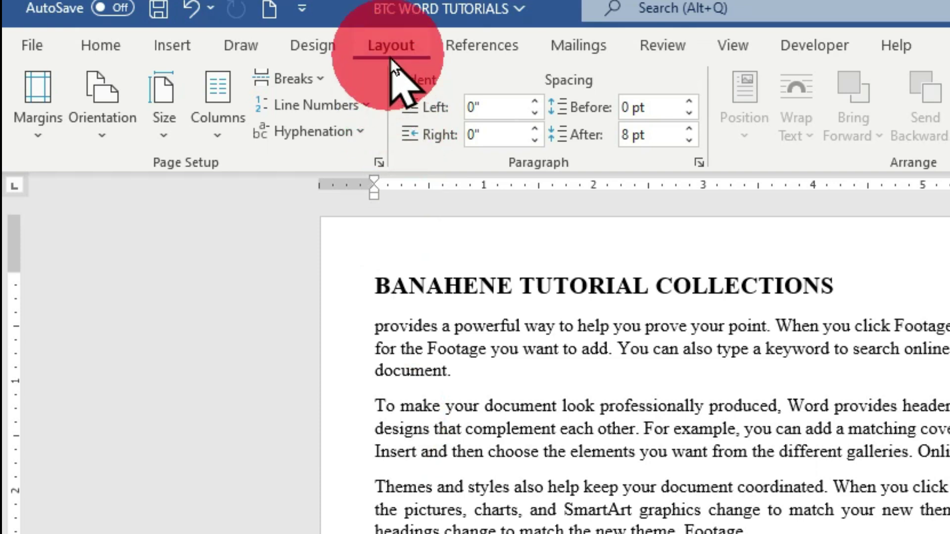
left_click(325, 78)
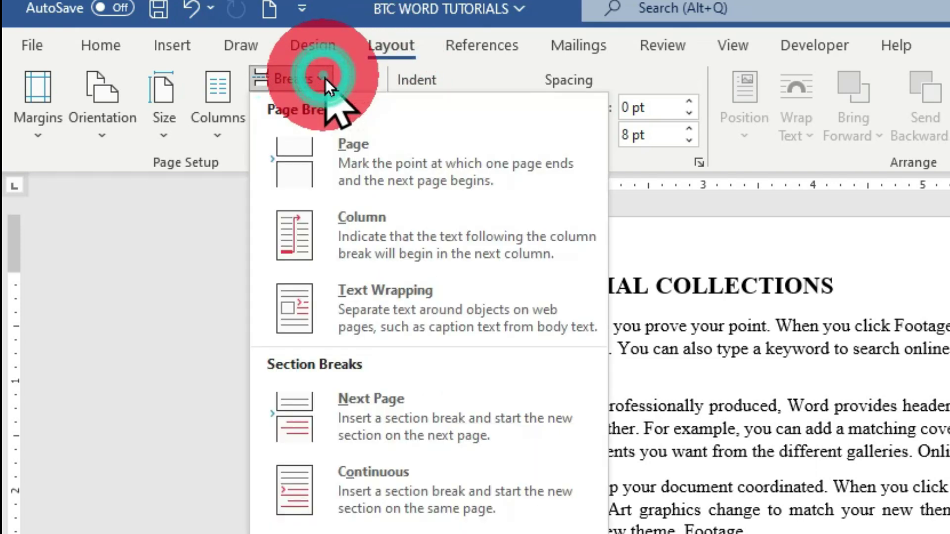
left_click(440, 183)
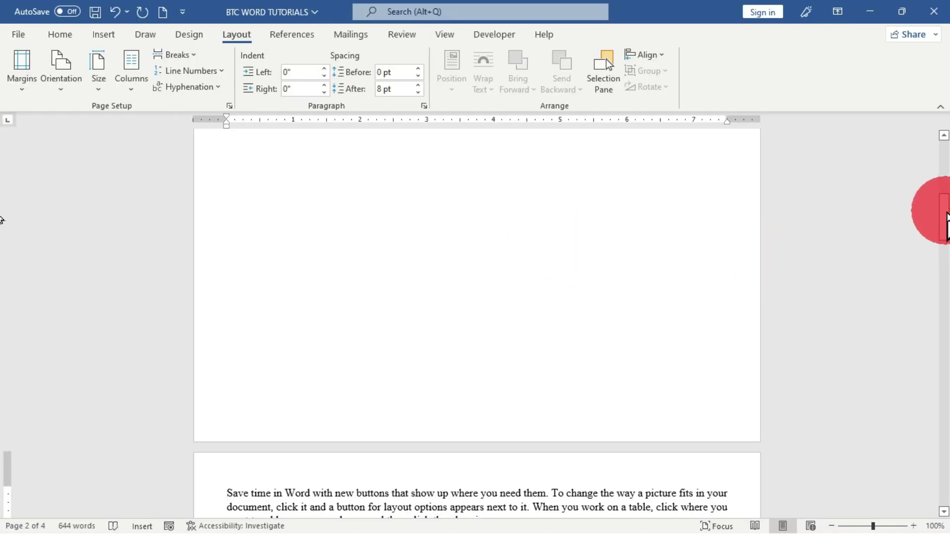
left_click_drag(943, 207, 946, 141)
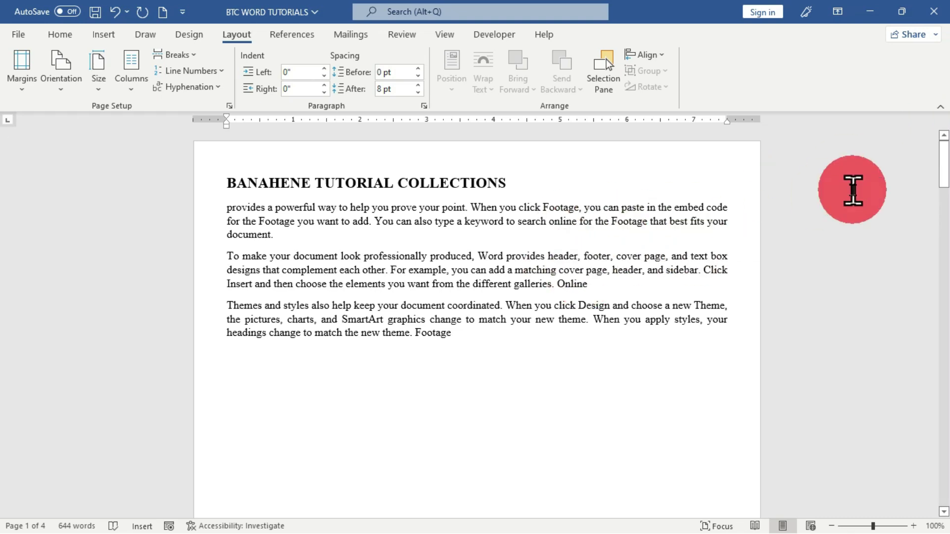
left_click_drag(945, 156, 946, 238)
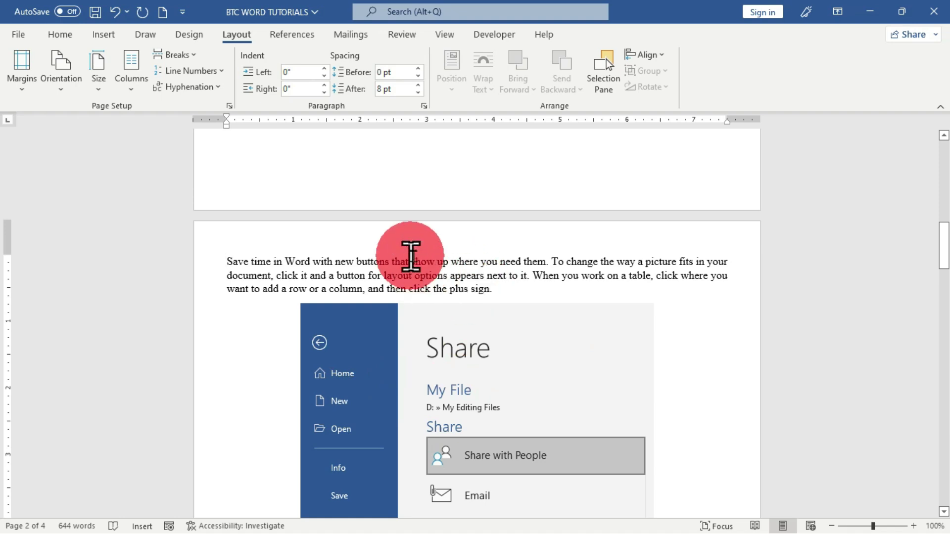
left_click(421, 261)
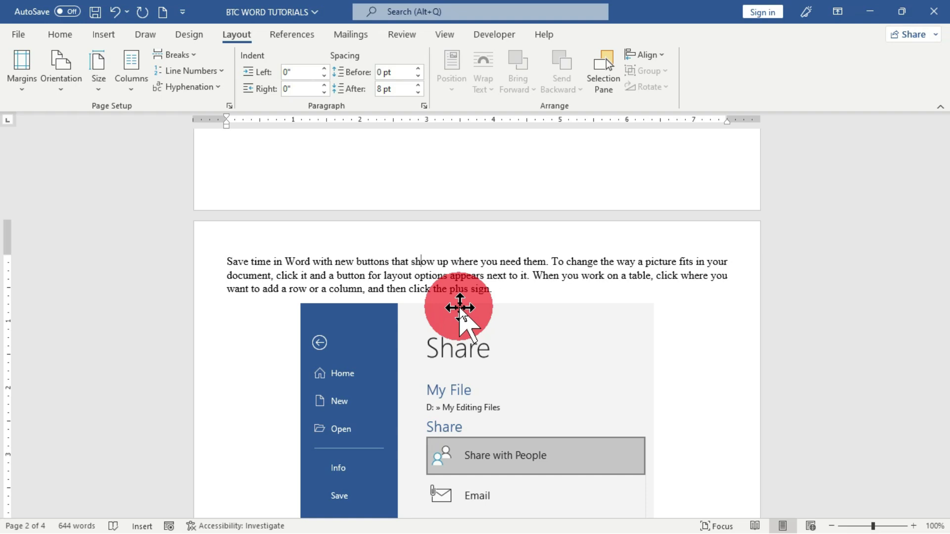
key("ctrl+z")
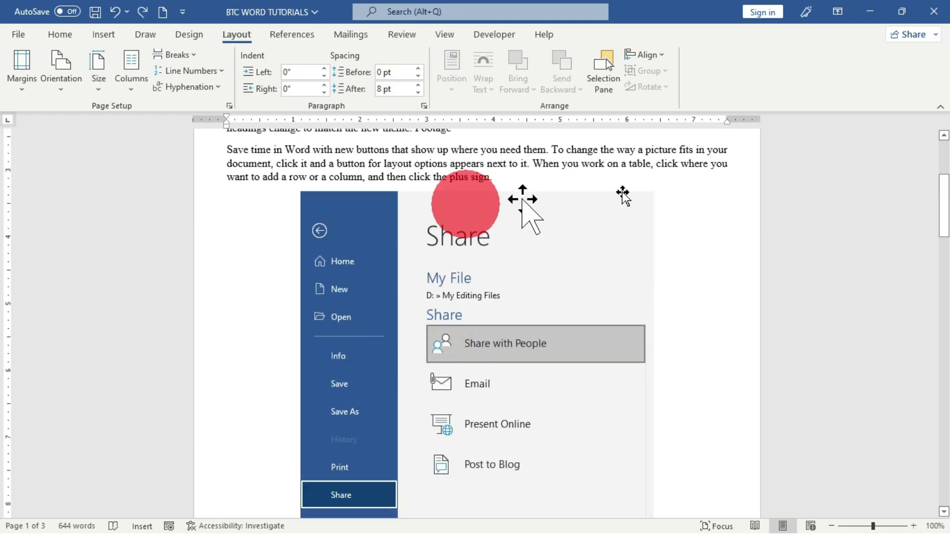
left_click_drag(943, 198, 945, 180)
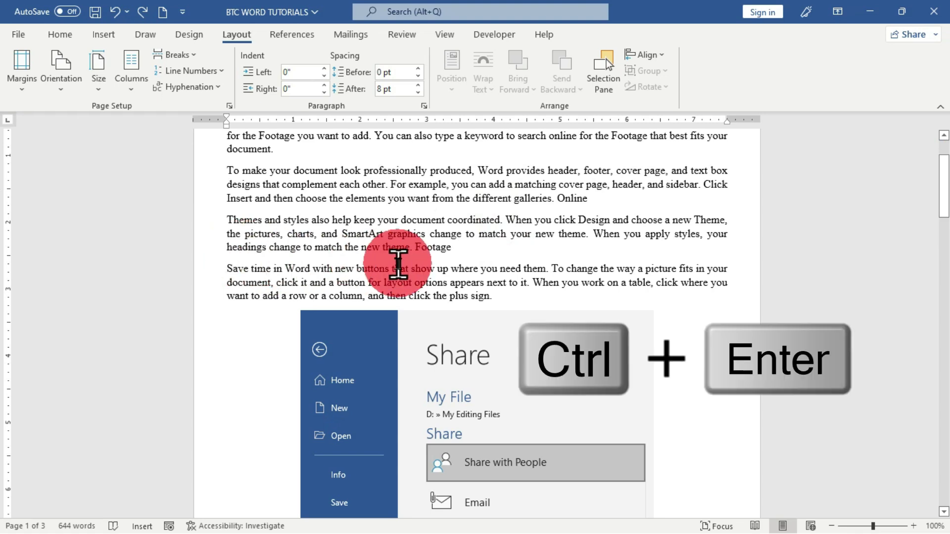
Insert a page break before the "Save time in Word" paragraph once more and delete it.
key("ctrl+Return")
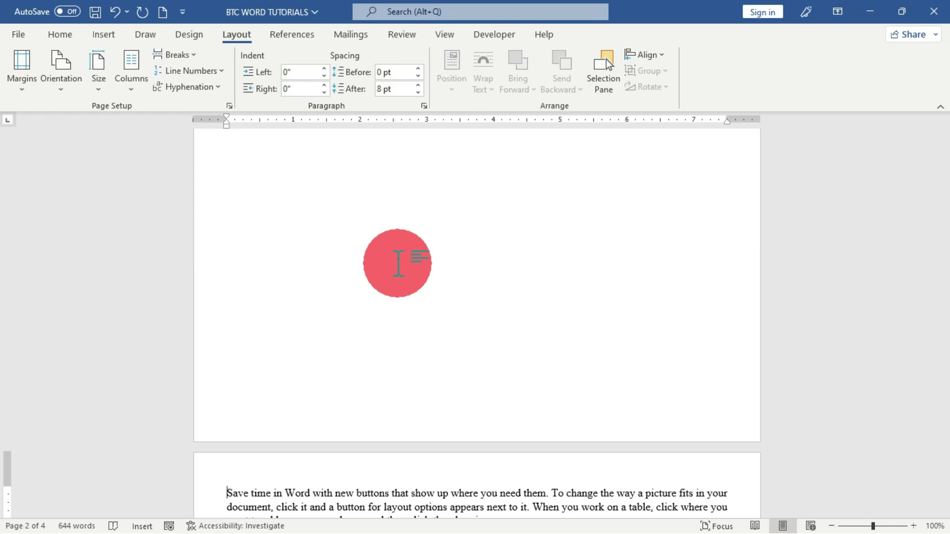
key("BackSpace")
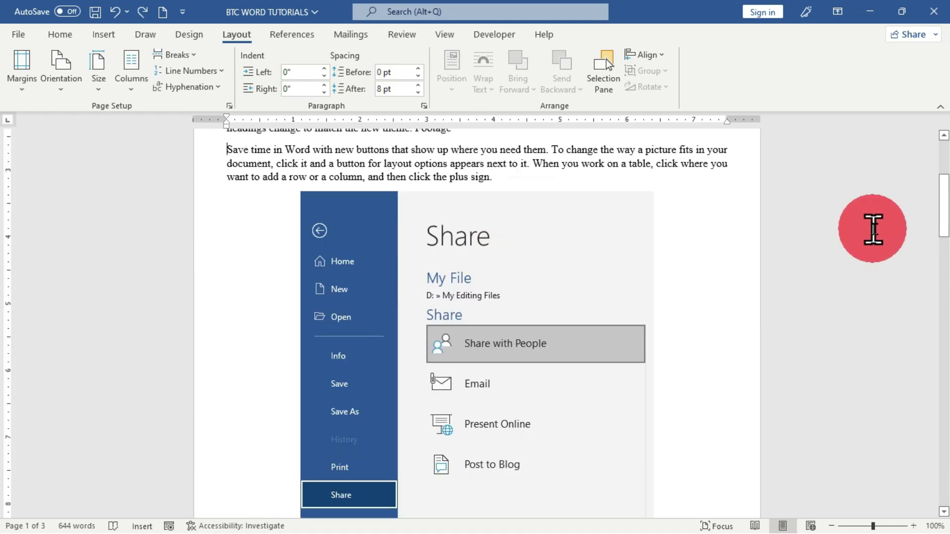
left_click_drag(945, 198, 946, 160)
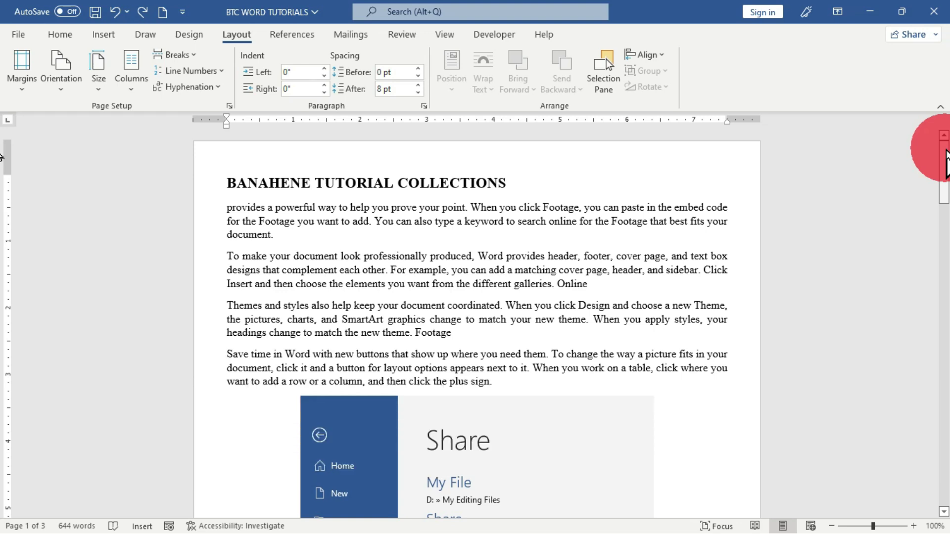
Move the whole "To make your document" paragraph below the "Themes and styles" paragraph, and from there up to directly beneath the heading.
triple_click(340, 268)
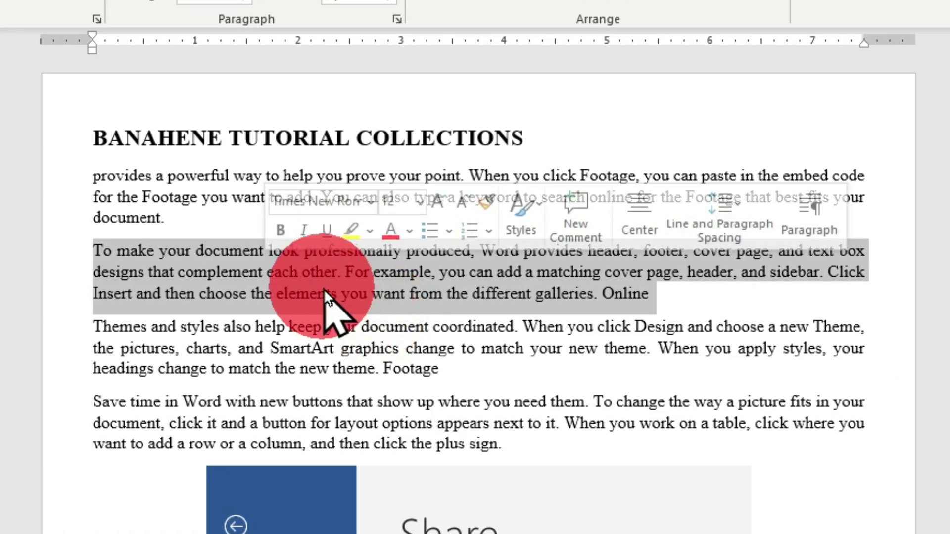
left_click(285, 290)
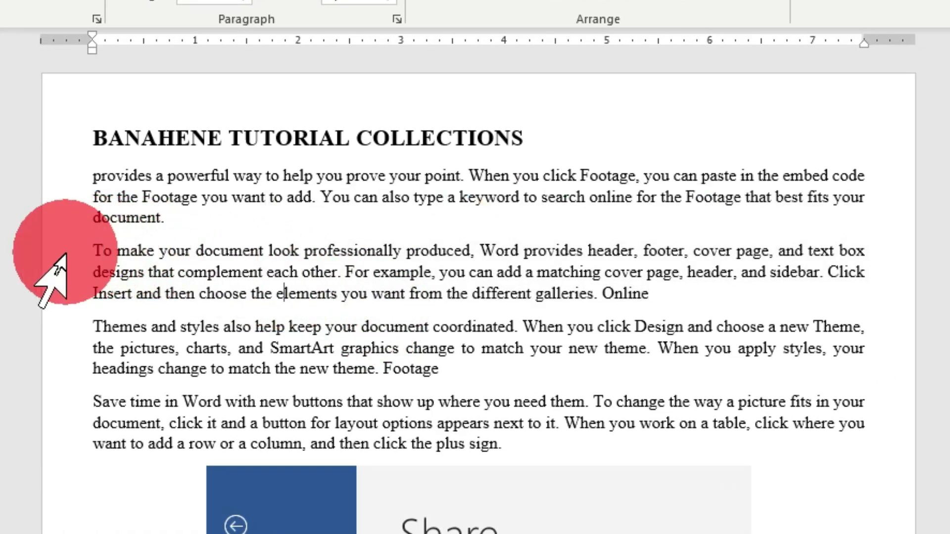
scroll(57, 277, "down", 1)
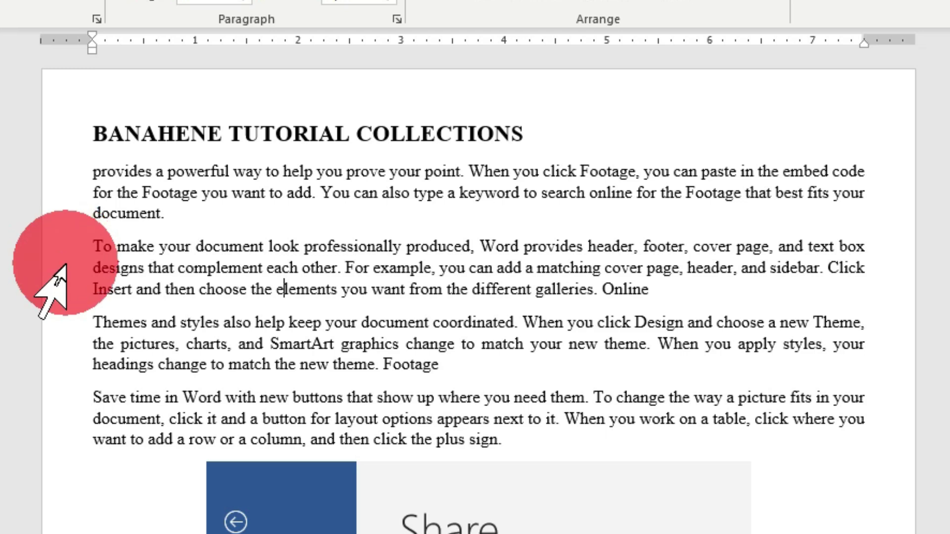
double_click(65, 264)
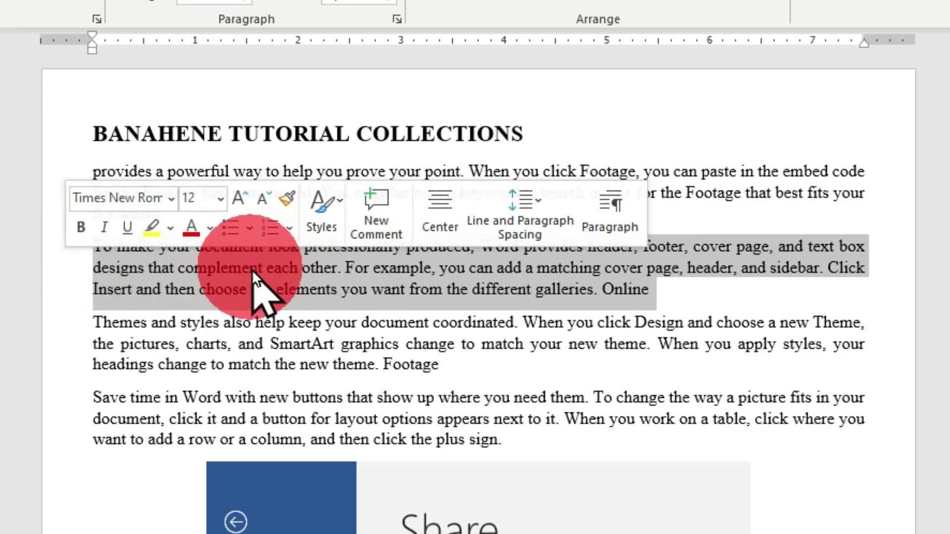
left_click_drag(251, 269, 90, 404)
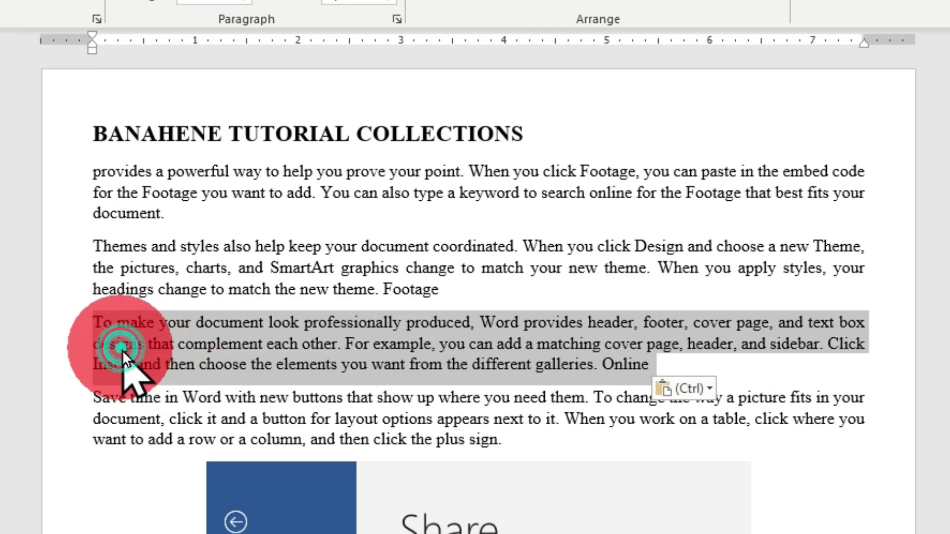
left_click_drag(122, 350, 102, 180)
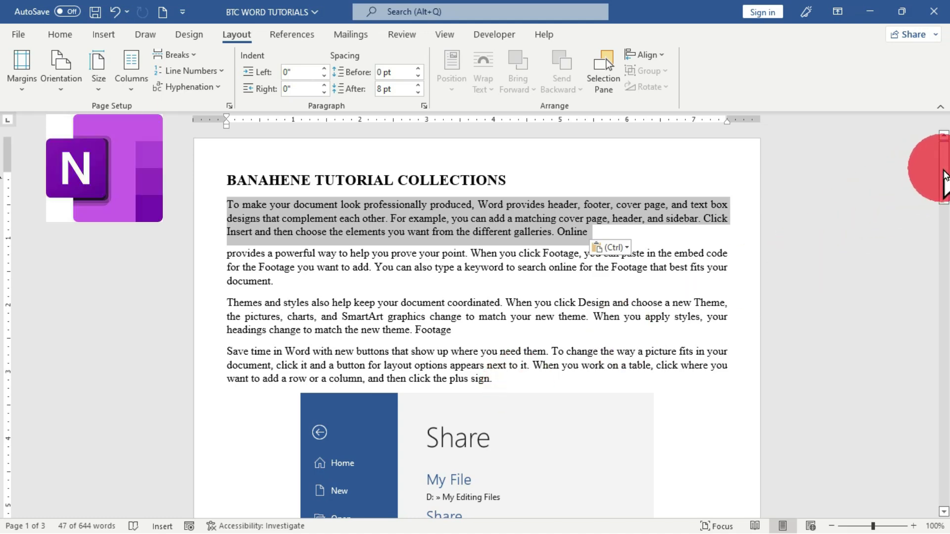
Add a first name in the blank area below and right of the Microsoft bullet list, with "jjjajja" before it on the same line.
left_click_drag(944, 175, 946, 292)
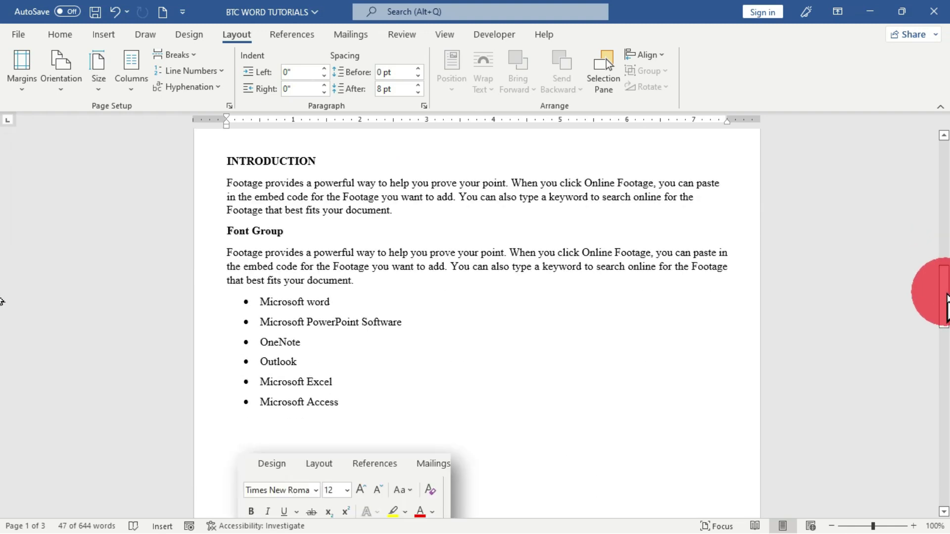
left_click(571, 333)
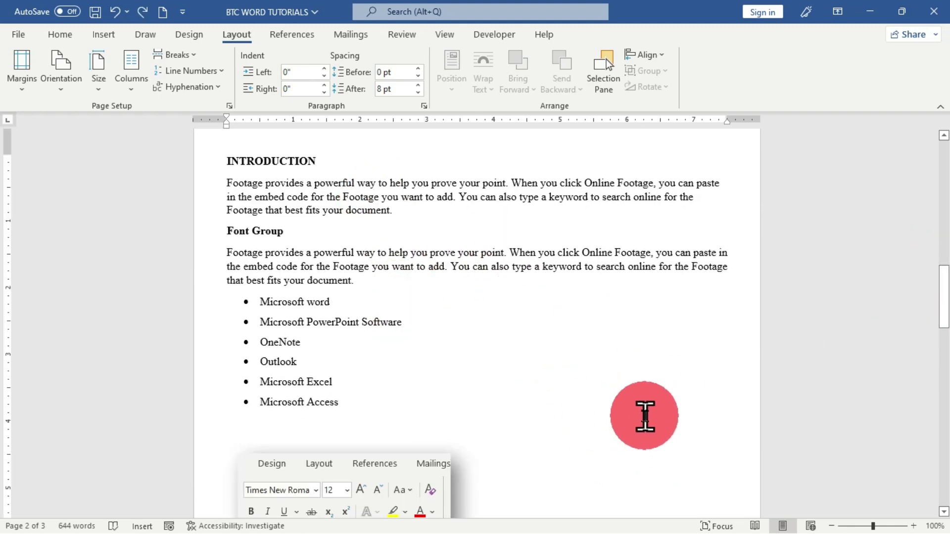
double_click(645, 415)
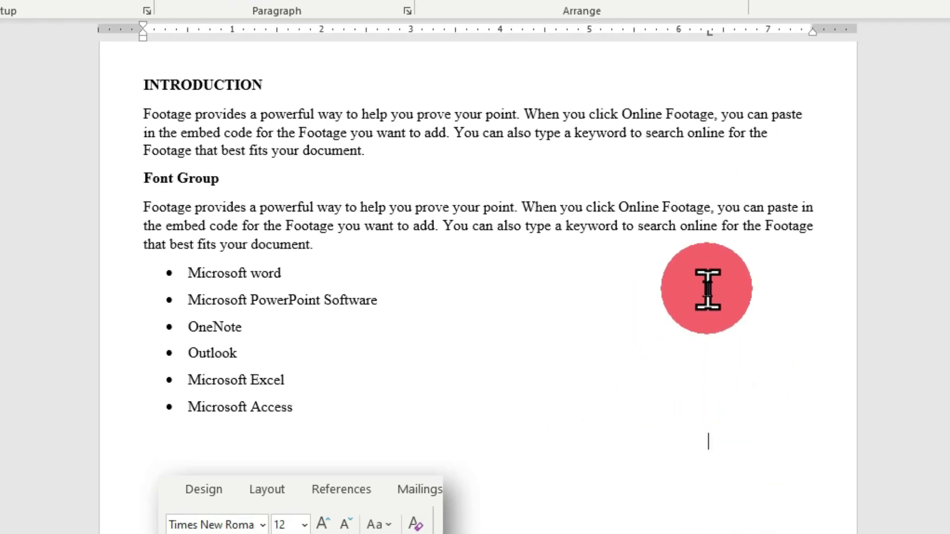
type("Jonas")
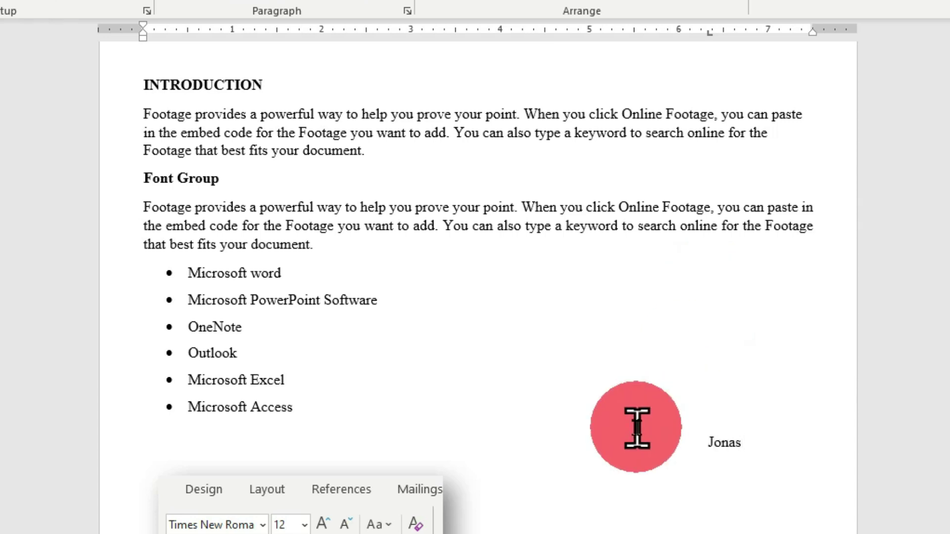
double_click(616, 448)
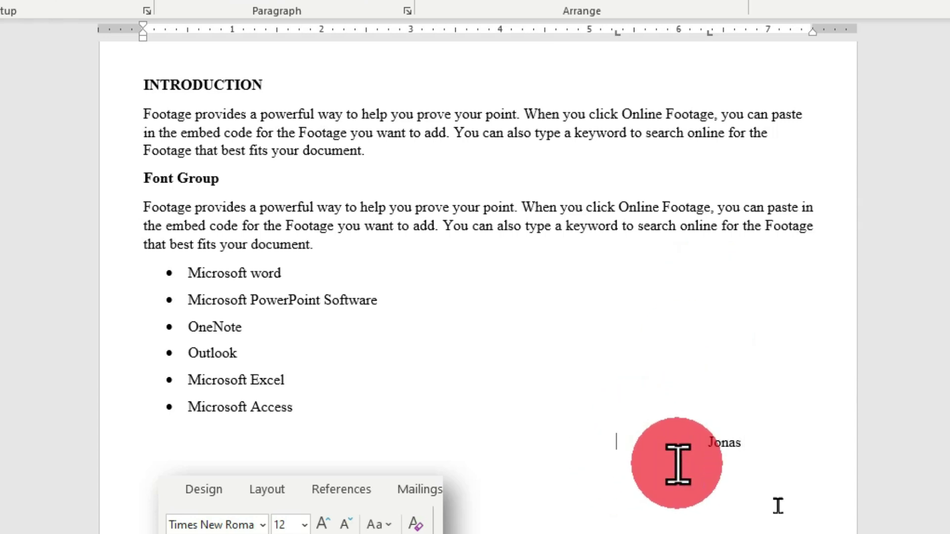
type("jjjajja")
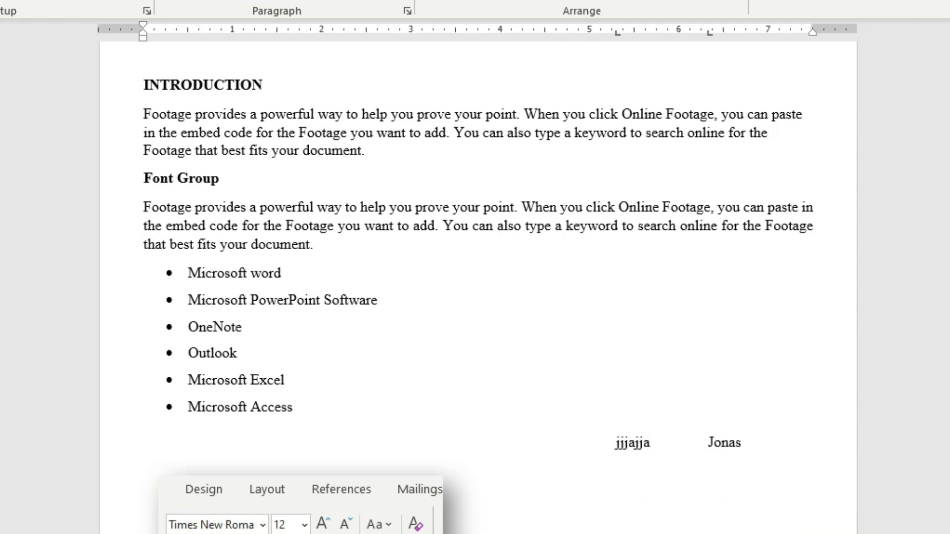
Add the right-aligned text "sbbsbdvdvdd" in the blank area just below the Font group picture.
scroll(478, 287, "down", 5)
scroll(478, 287, "down", 2)
left_click(717, 166)
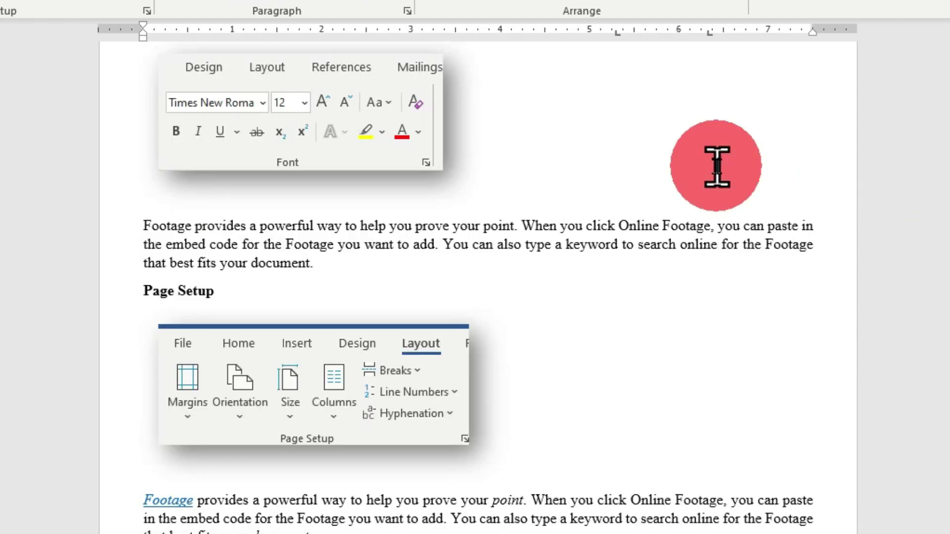
key("Return")
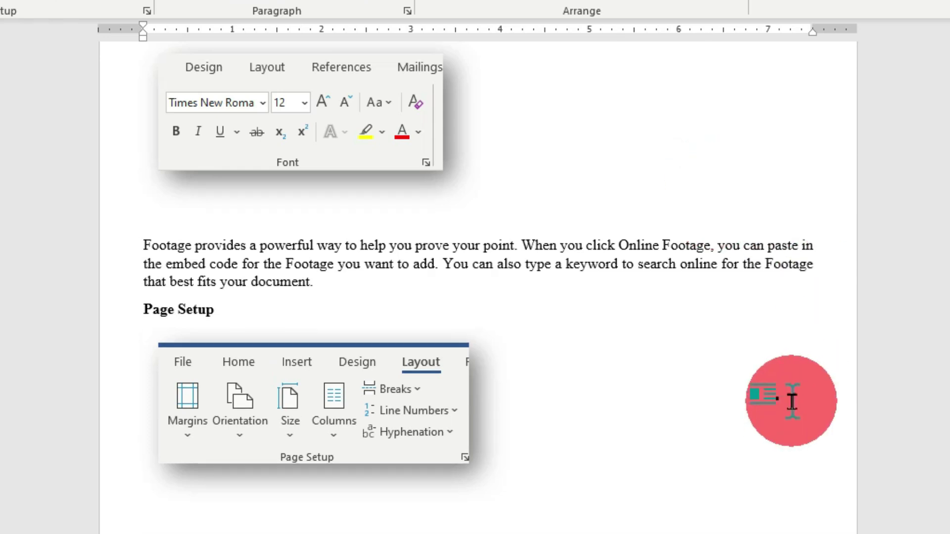
type("sbbsbdvdvdd")
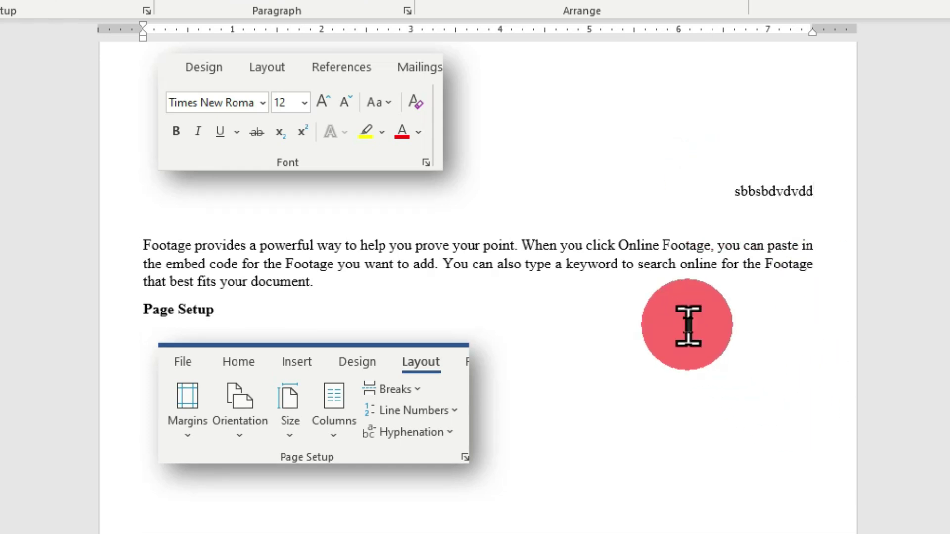
Add the text "hhsghshghshgh" on the "Page Setup" heading line, starting at about 5.8 inches on the ruler.
left_click(679, 314)
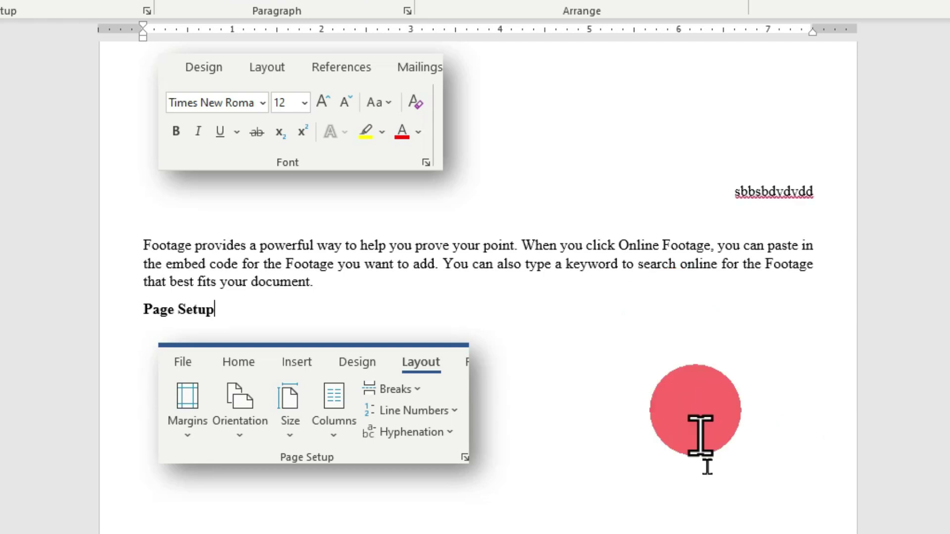
double_click(664, 308)
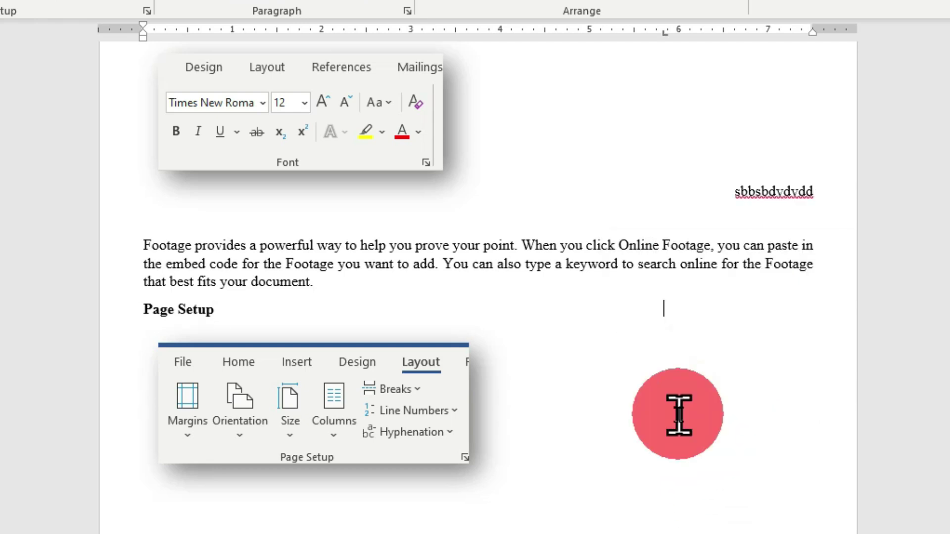
type("hhsghs")
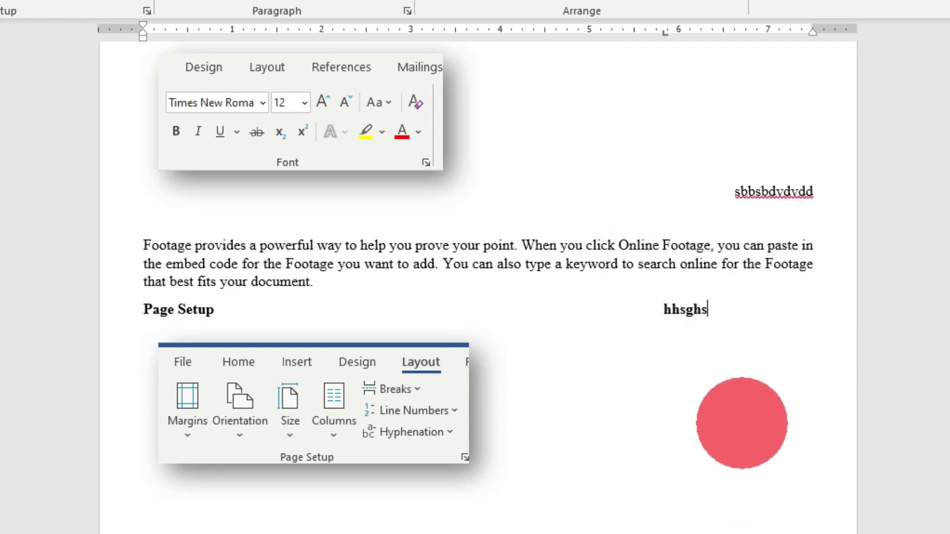
type("hghshgh")
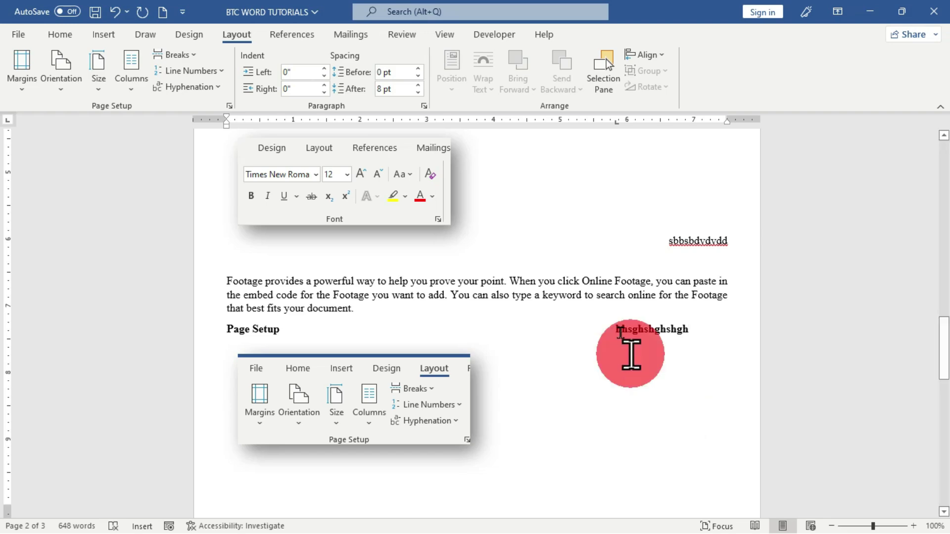
In the "Footage provides" paragraph, erase "point. When you cli" backwards character by character, starting from within the word "click".
left_click(572, 281)
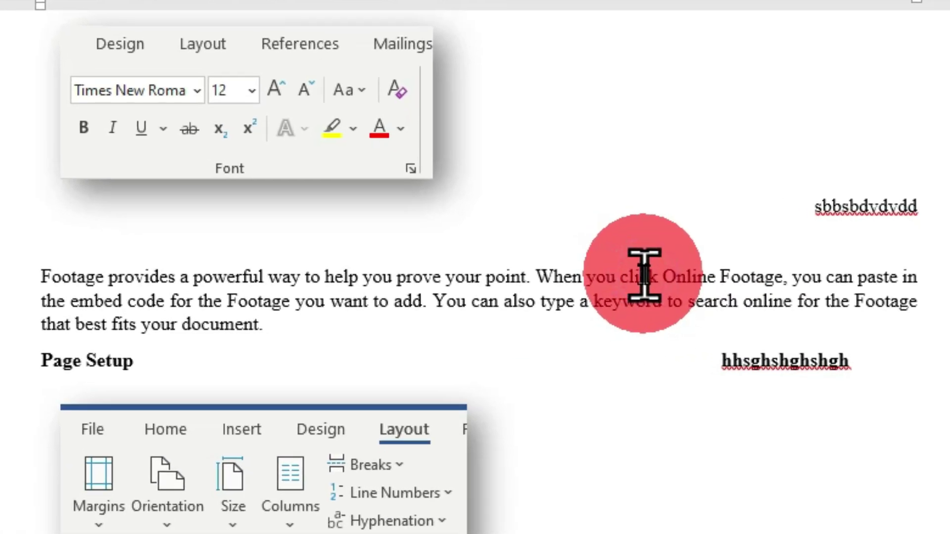
left_click(627, 495)
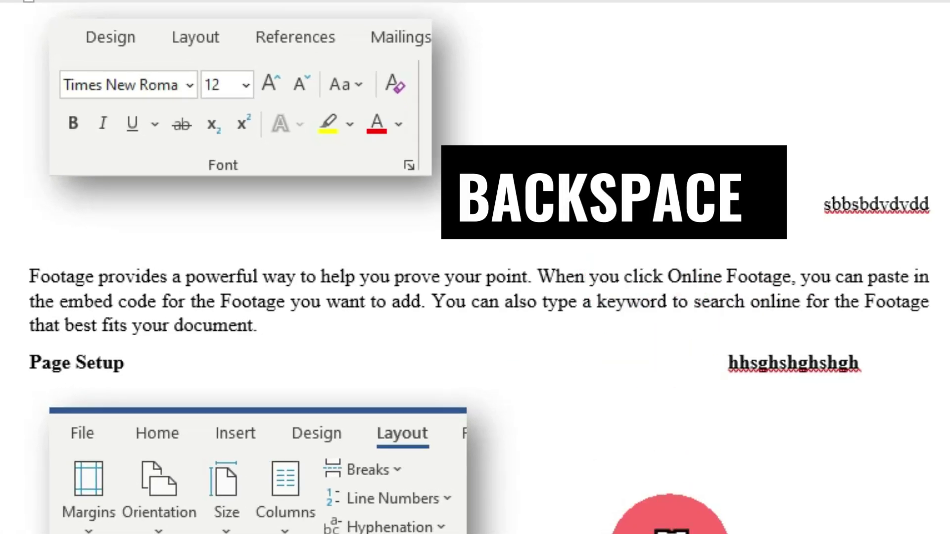
key("BackSpace")
key("BackSpace")
key("BackSpace")
key("BackSpace")
key("BackSpace")
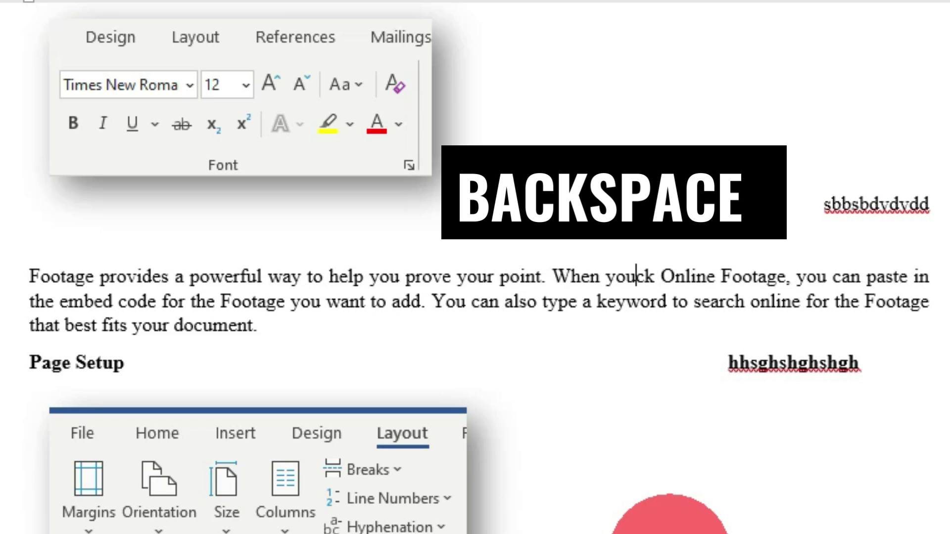
key("BackSpace")
key("BackSpace")
key("BackSpace")
key("BackSpace")
key("BackSpace")
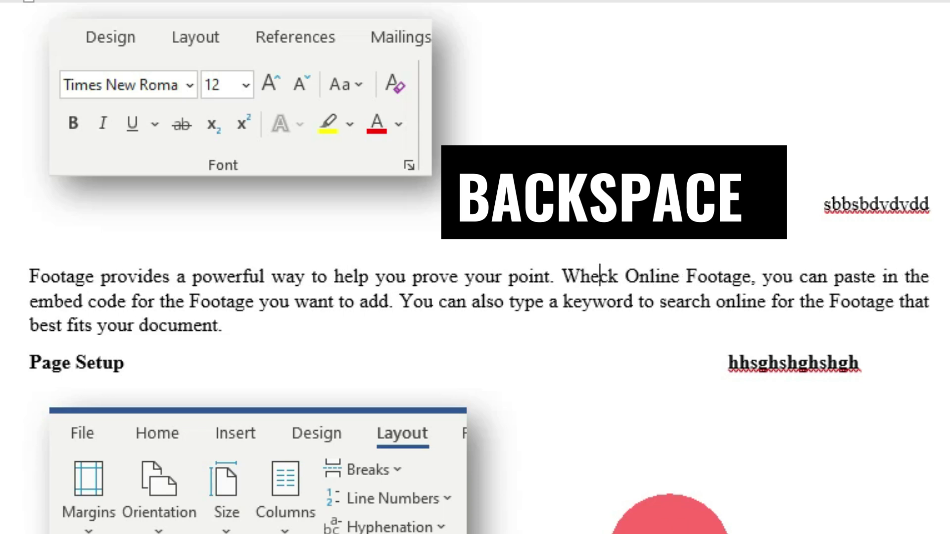
key("BackSpace")
key("BackSpace")
key("BackSpace")
key("BackSpace")
key("BackSpace")
key("BackSpace")
key("BackSpace")
key("BackSpace")
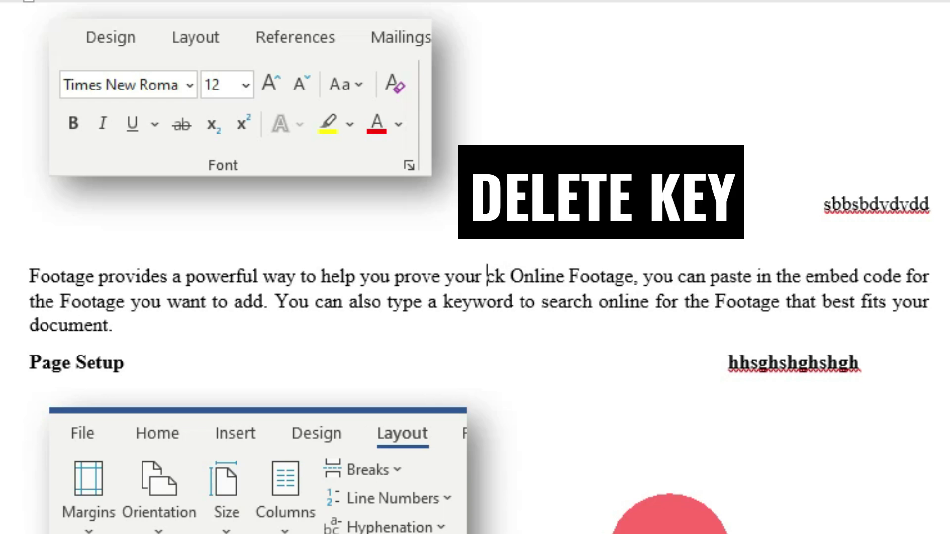
Erase "ck Online Footage, you can" forwards character by character, so that "prove your" is followed directly by "paste in".
key("Delete")
key("Delete")
key("Delete")
key("Delete")
key("Delete")
key("Delete")
key("Delete")
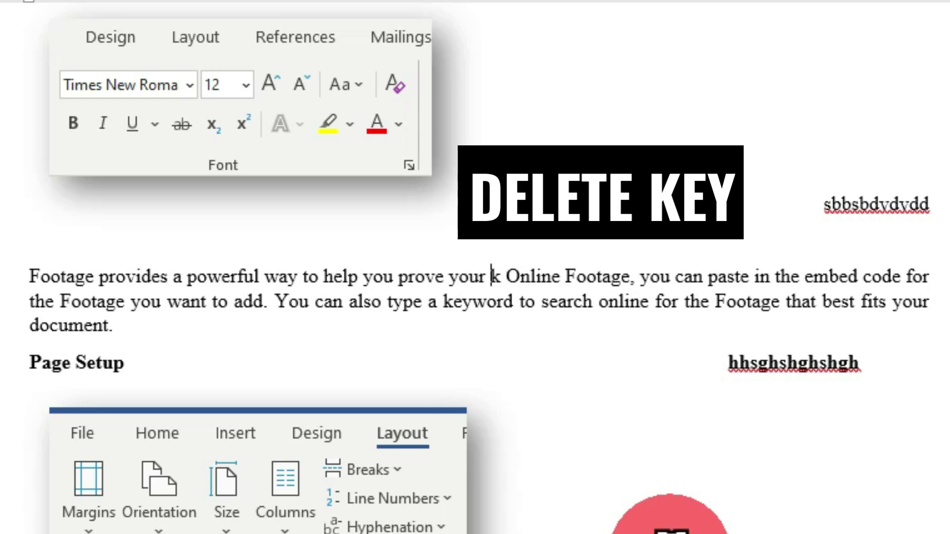
key("Delete")
key("Delete")
key("Delete")
key("Delete")
key("Delete")
key("Delete")
key("Delete")
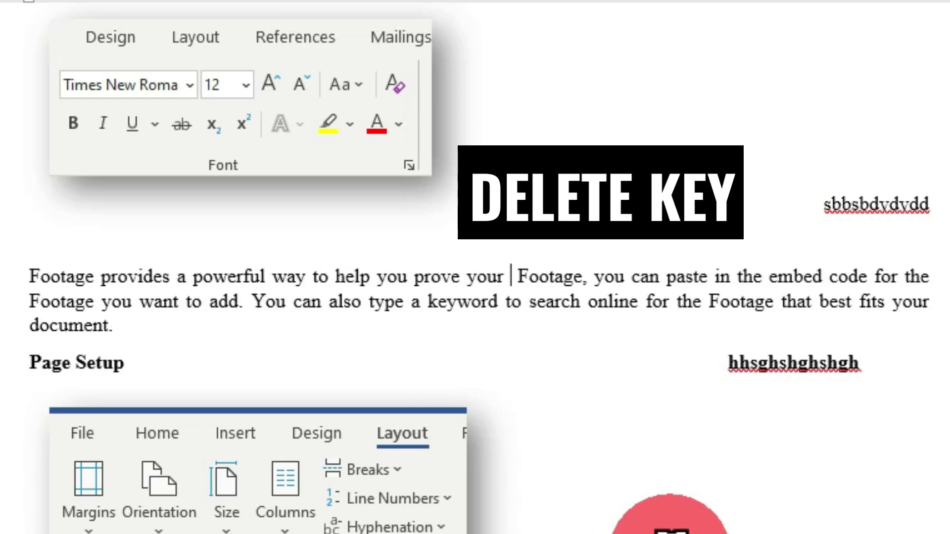
key("Delete")
key("Delete")
key("Delete")
key("Delete")
key("Delete")
key("Delete")
key("Delete")
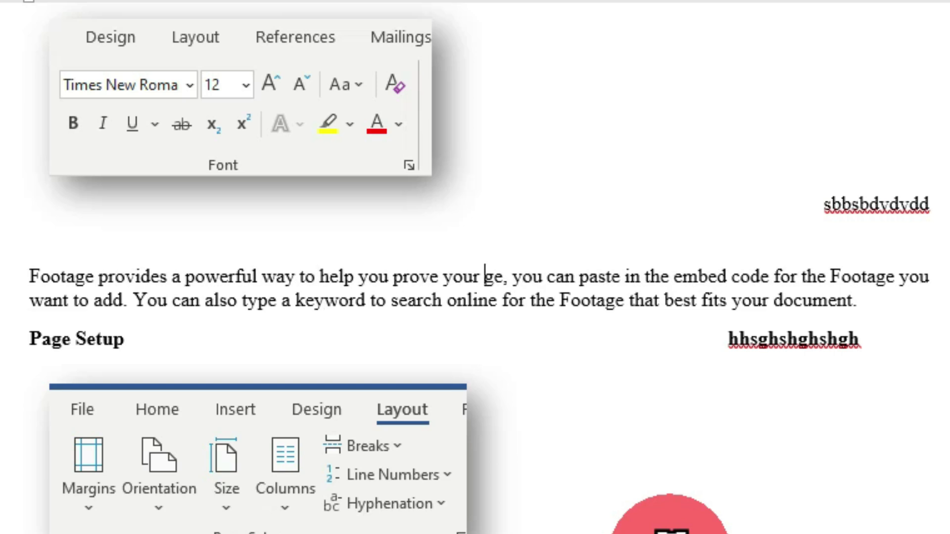
key("Delete")
key("Delete")
key("Delete")
key("Delete")
key("Delete")
key("Delete")
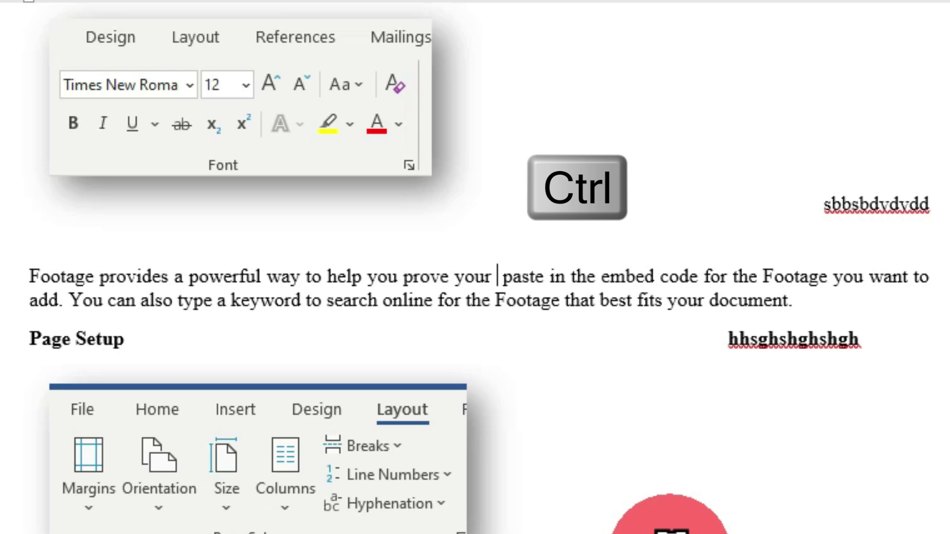
Delete the words "way to help you prove your" before "paste", one whole word at a time backwards.
key("ctrl+BackSpace")
key("ctrl+BackSpace")
key("ctrl+BackSpace")
key("ctrl+BackSpace")
key("ctrl+BackSpace")
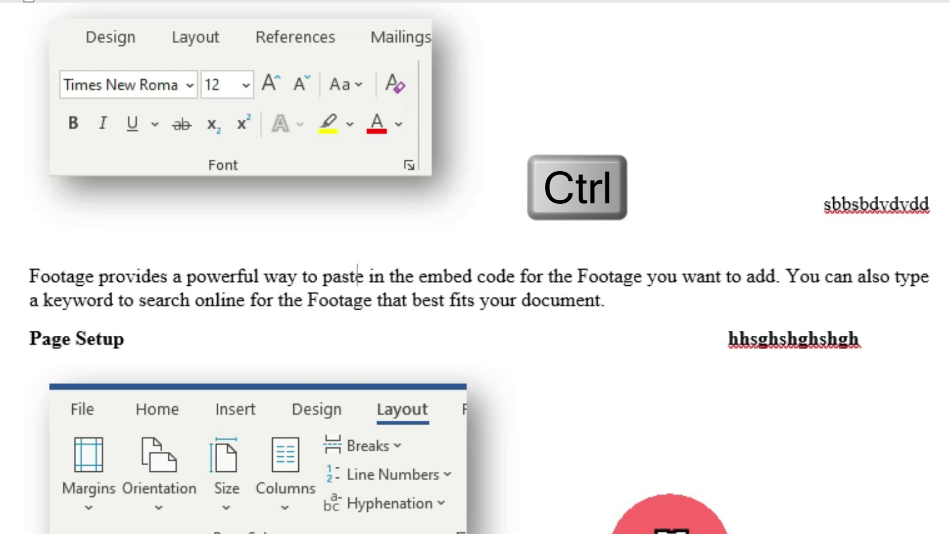
key("ctrl+BackSpace")
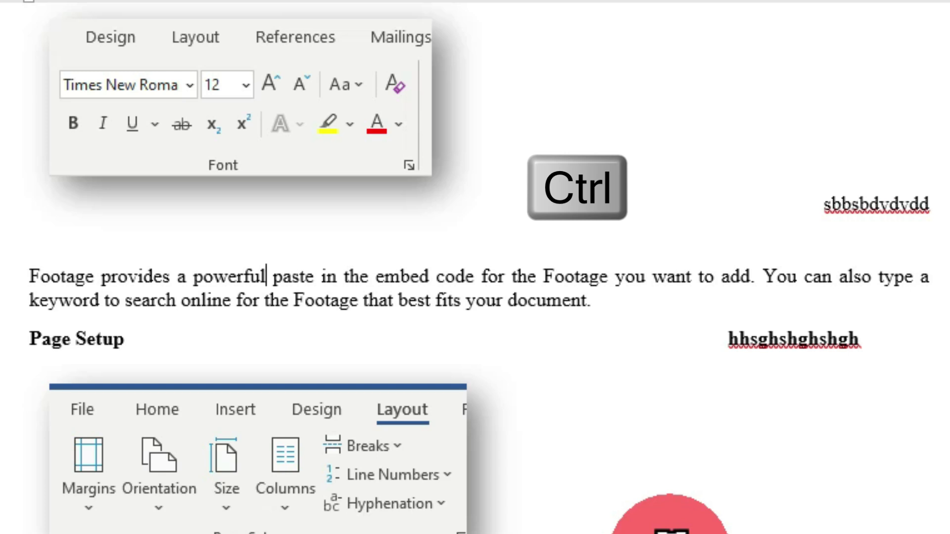
Delete the words "paste in the embed" after "powerful", one whole word at a time forwards.
key("ctrl+Delete")
key("ctrl+Delete")
key("ctrl+Delete")
key("ctrl+Delete")
key("ctrl+Delete")
key("ctrl+Delete")
key("ctrl+Delete")
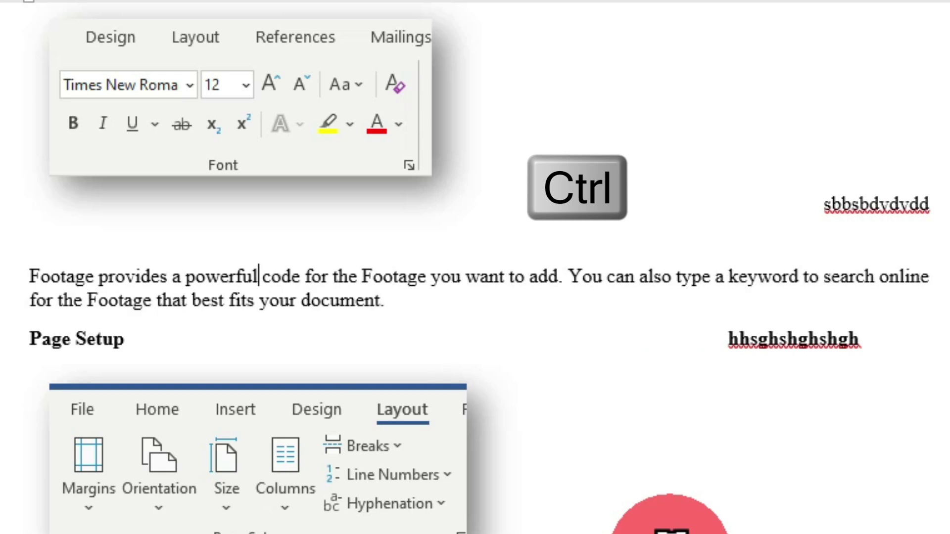